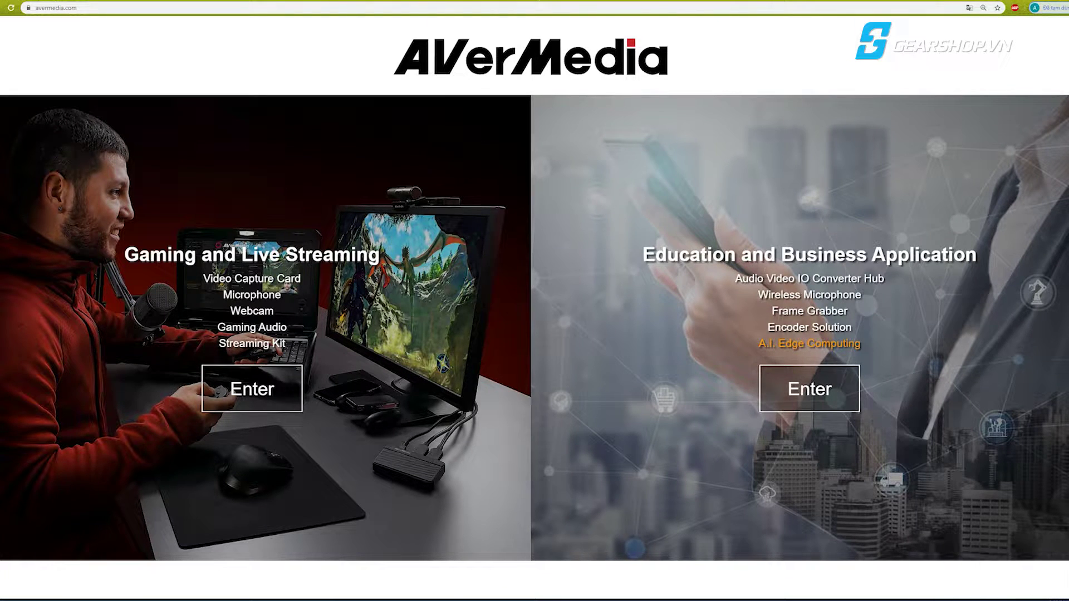
Step: Download the Assist Central installer from the Support downloads page of the AVerMedia Gaming and Live Streaming site, and minimize the browser
key("ctrl+l")
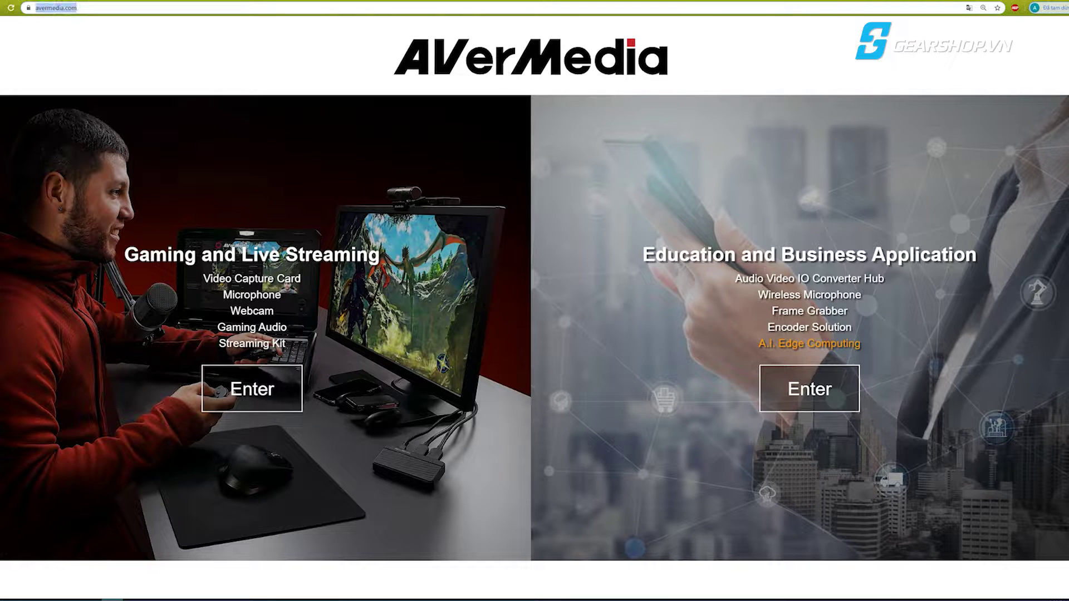
key("Escape")
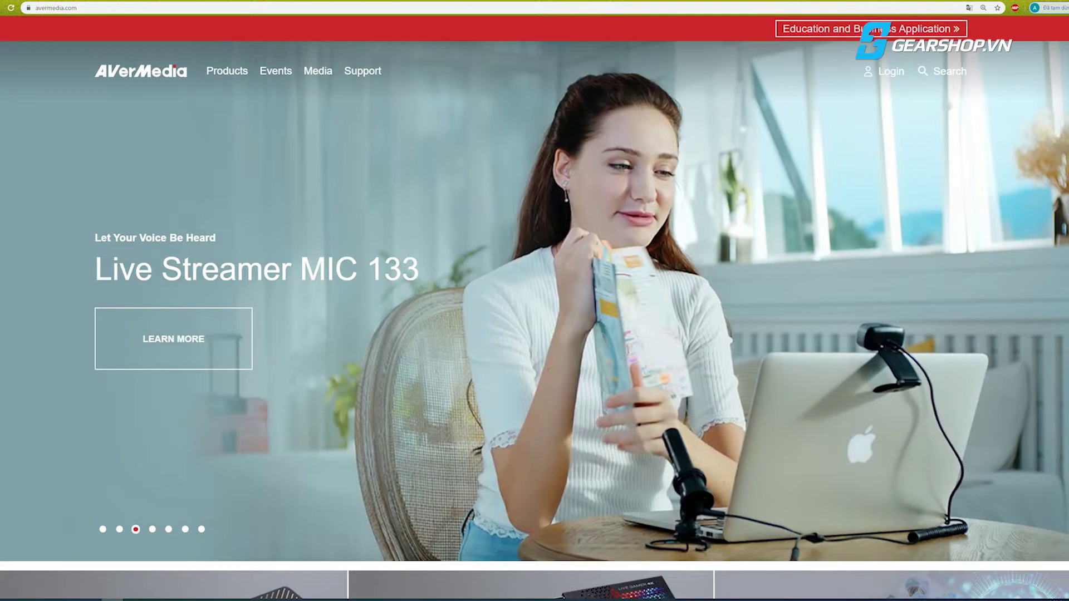
left_click(363, 71)
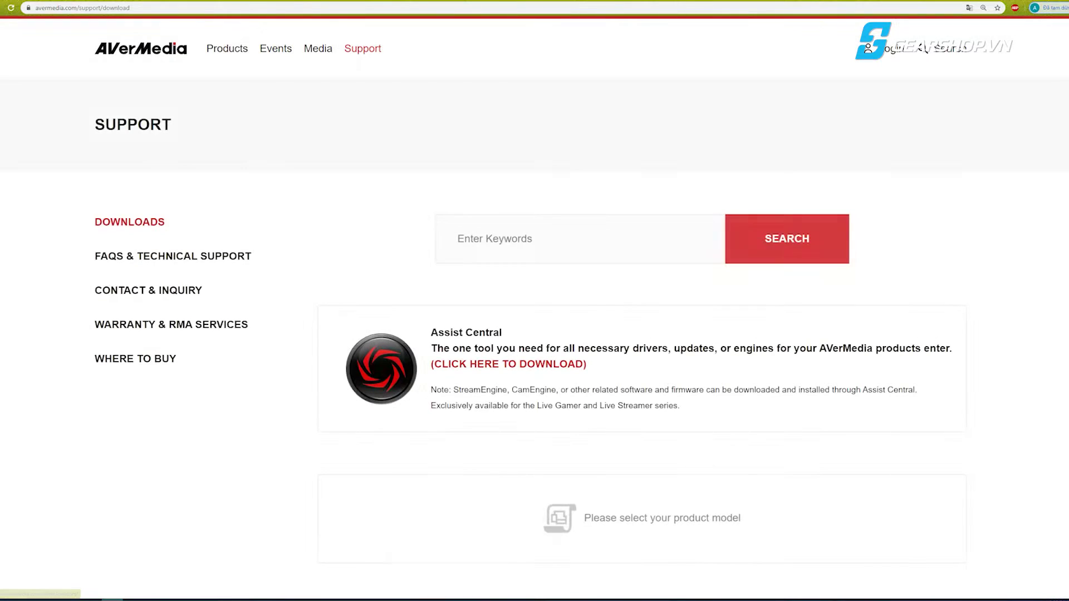
left_click_drag(430, 332, 503, 333)
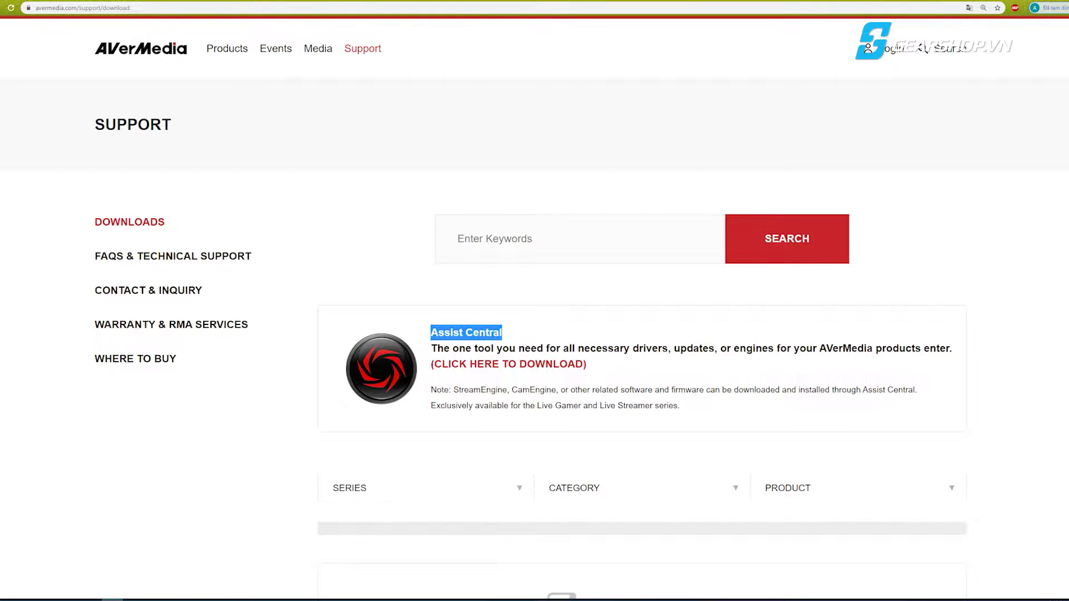
left_click(508, 363)
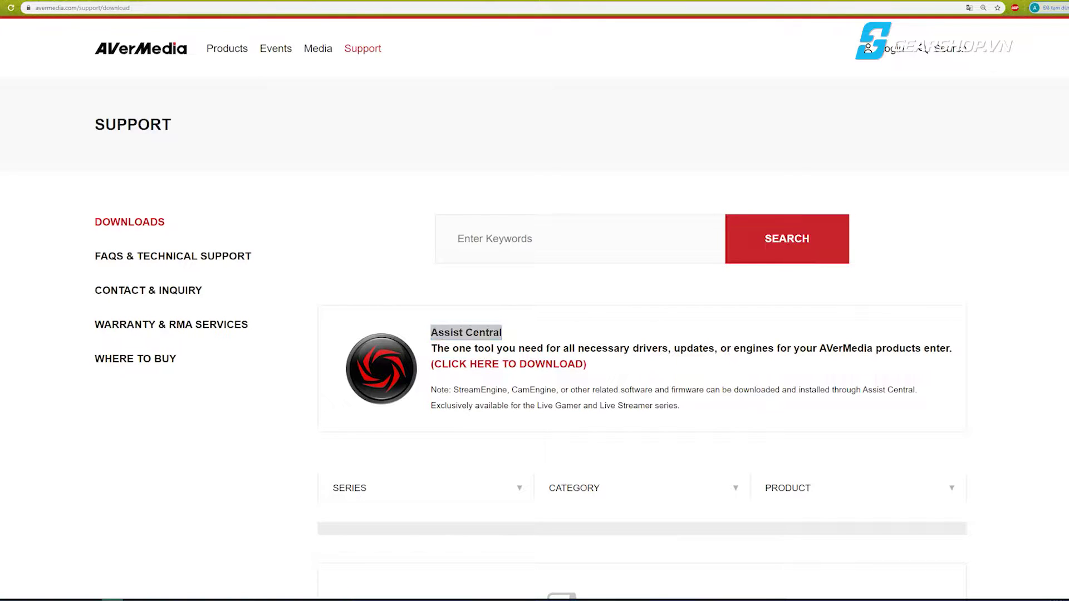
key("Return")
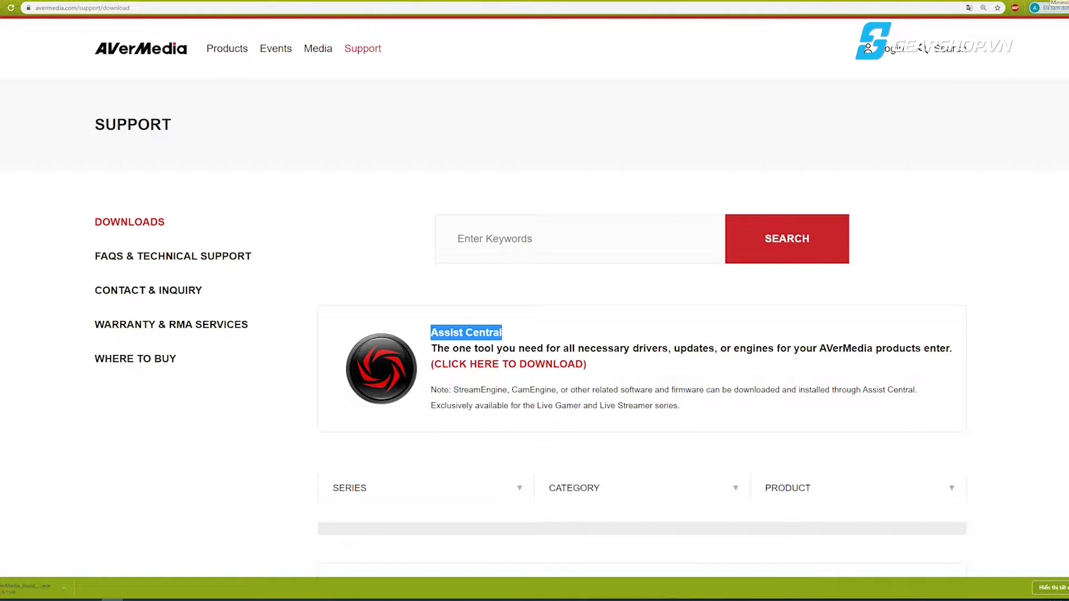
left_click(1049, 1)
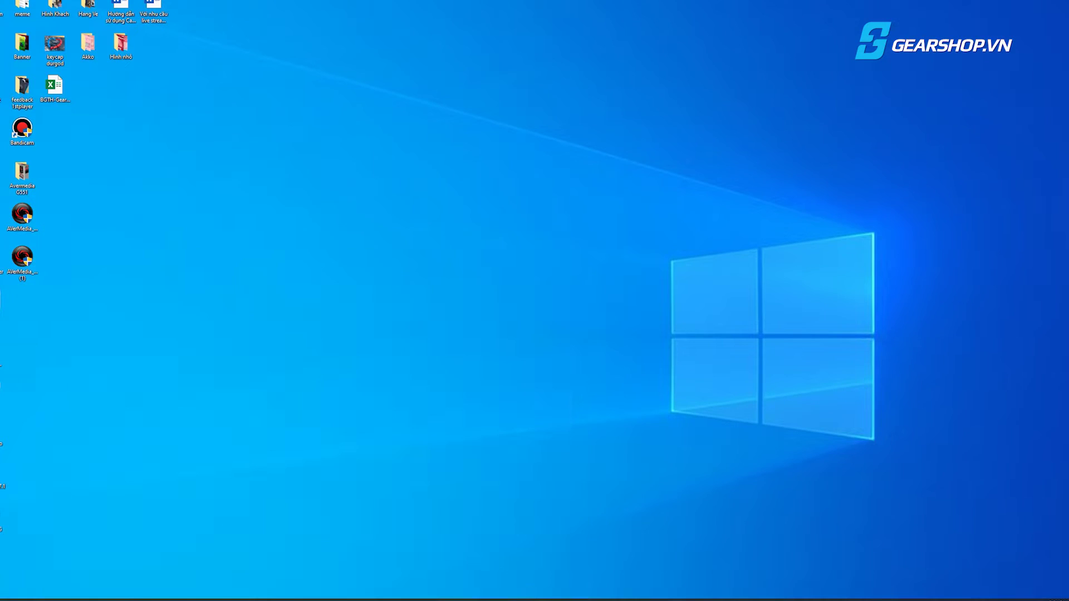
Step: Launch AVerMedia Assist Central from the desktop and refresh its detection of the connected capture device
left_click(23, 217)
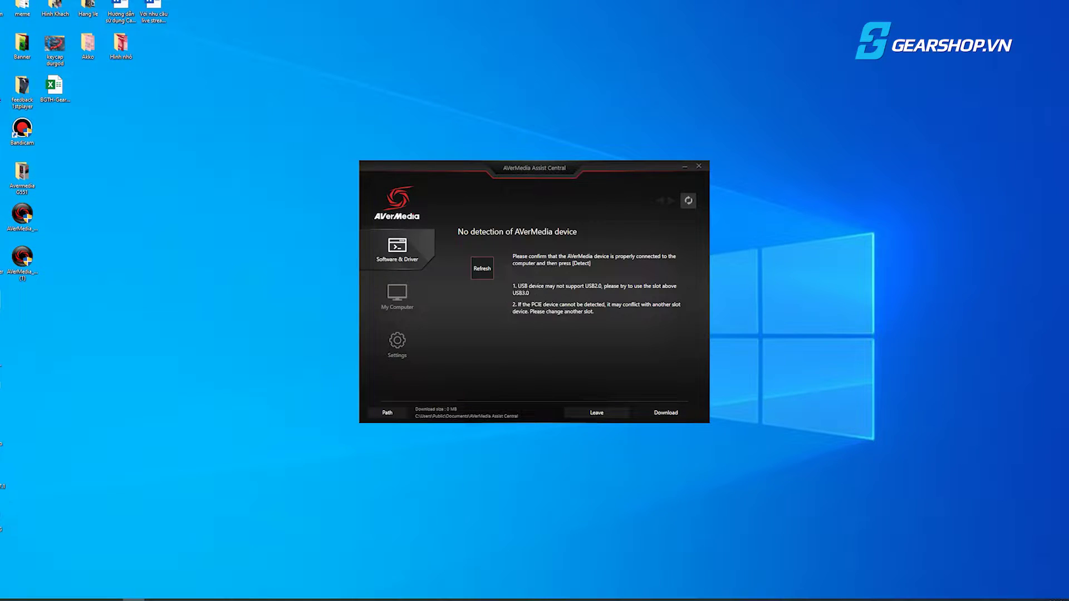
left_click_drag(534, 167, 530, 140)
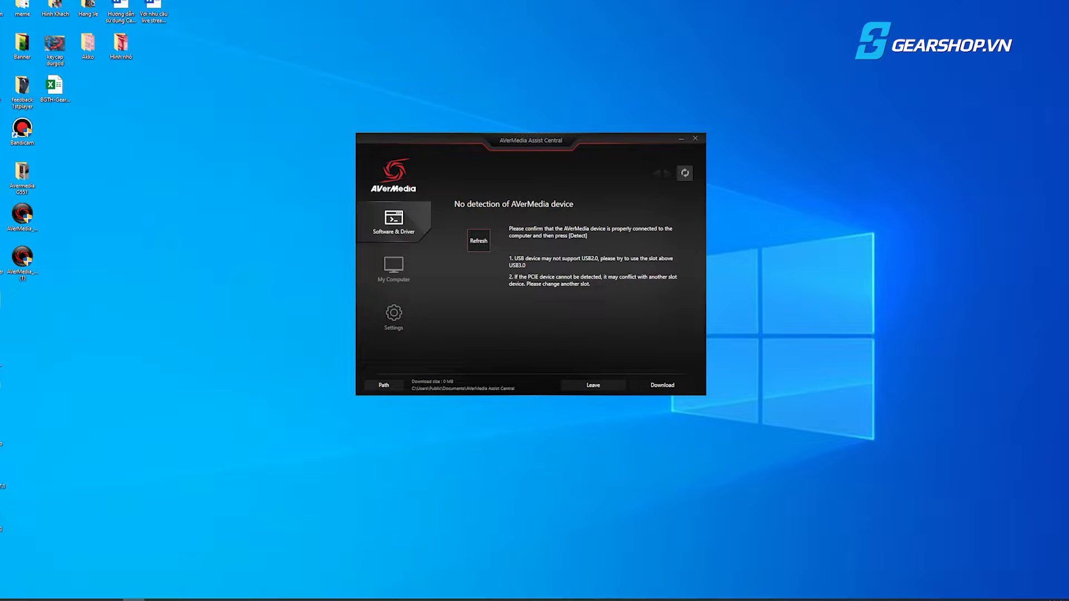
left_click(478, 240)
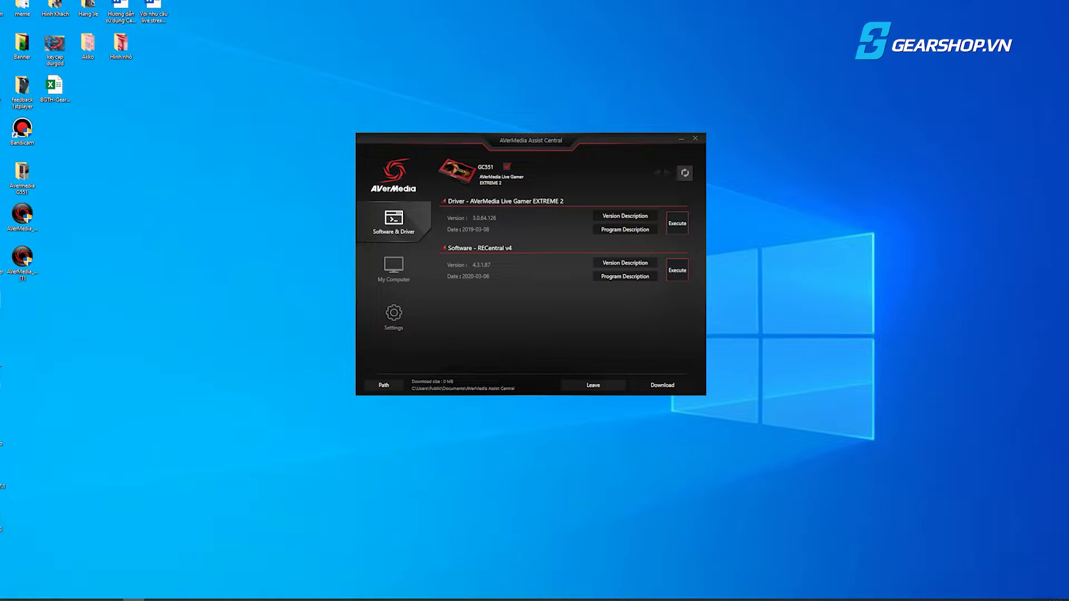
Step: Install the Live Gamer EXTREME 2 driver and RECentral 4, finishing the installer and closing Assist Central
left_click(738, 197)
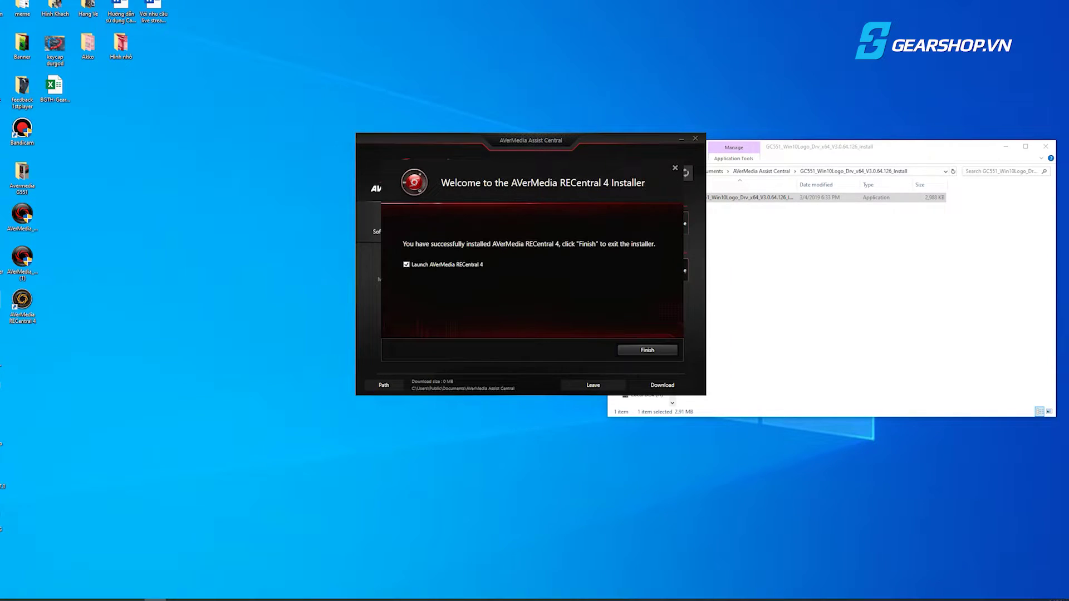
left_click(647, 349)
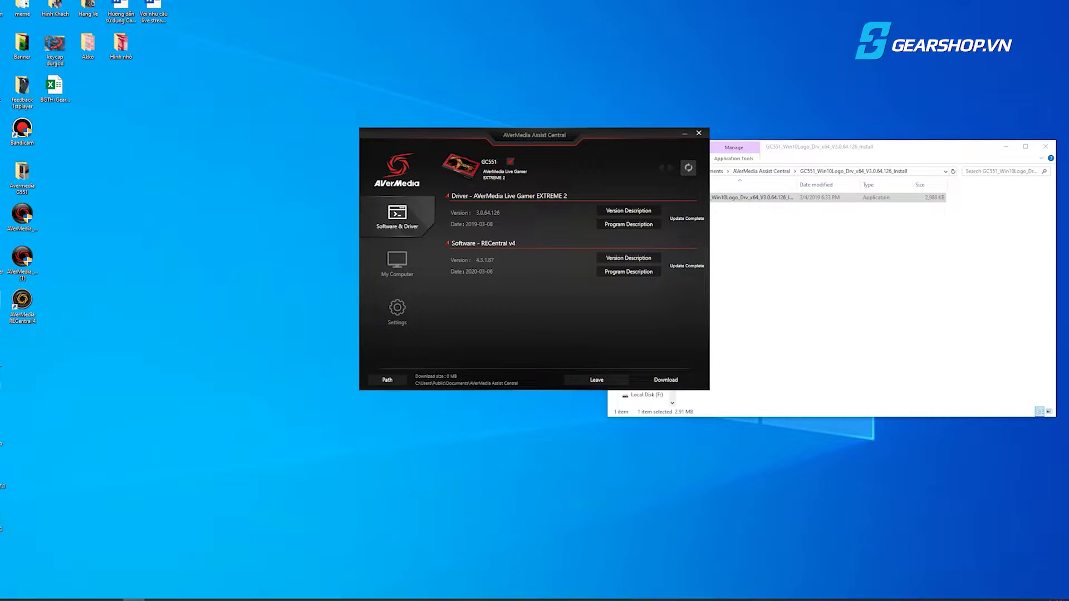
key("alt+F4")
Step: Launch RECentral 4 and check the HDCP Detection setting of Live Gamer EXTREME 2, returning to the Capture / Stream view
double_click(22, 306)
key("Return")
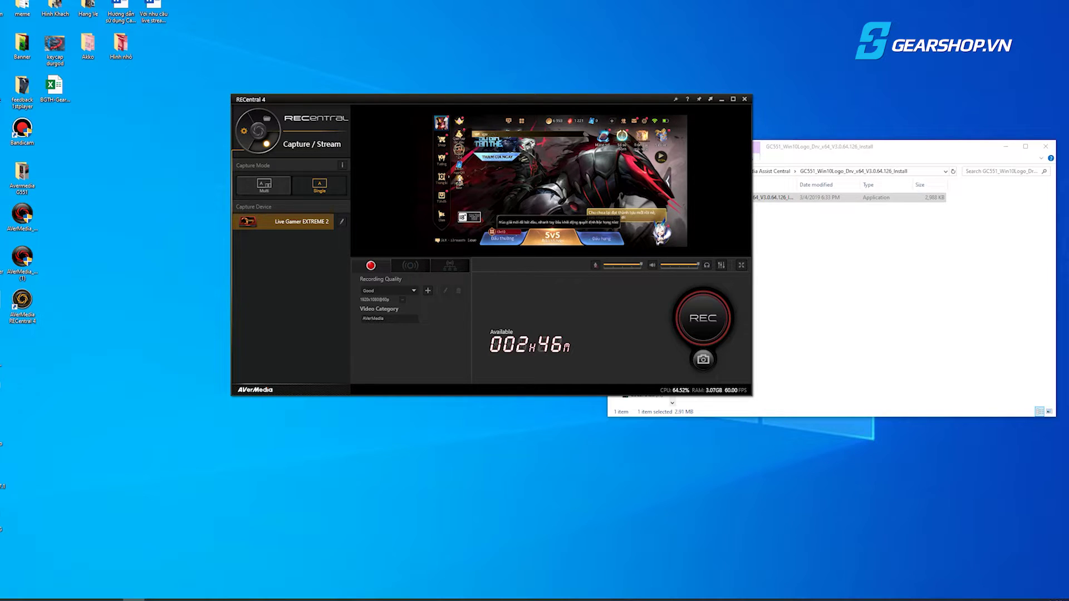
left_click(244, 131)
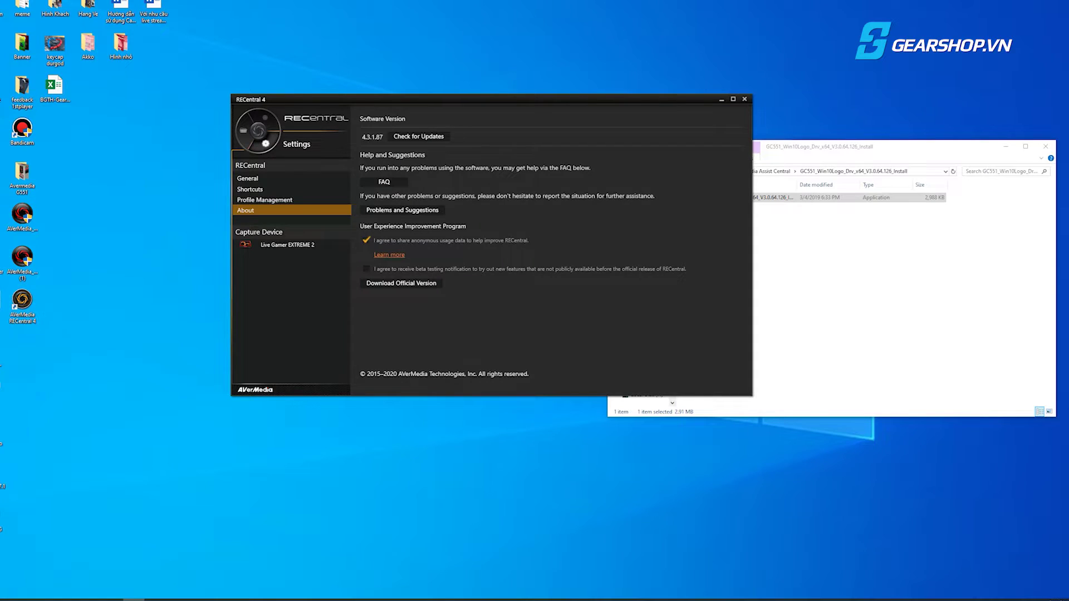
left_click(287, 244)
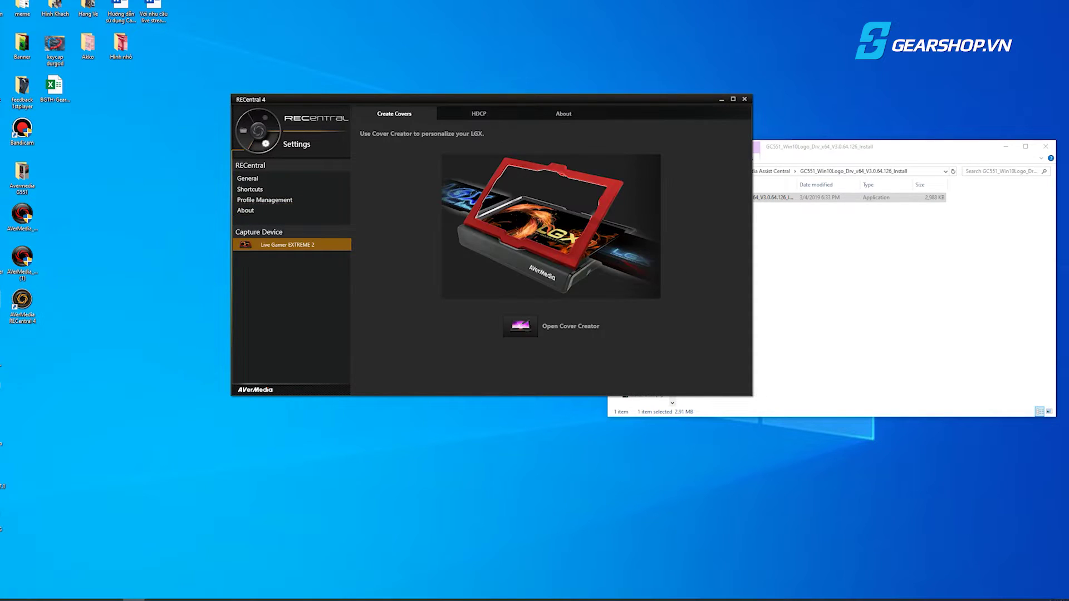
left_click(479, 114)
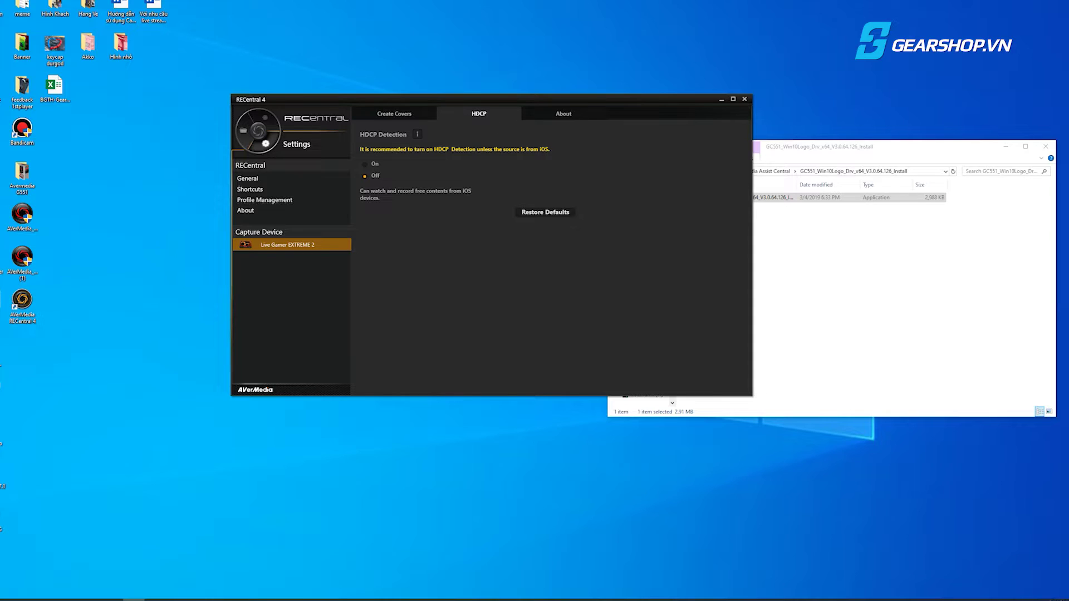
left_click(264, 117)
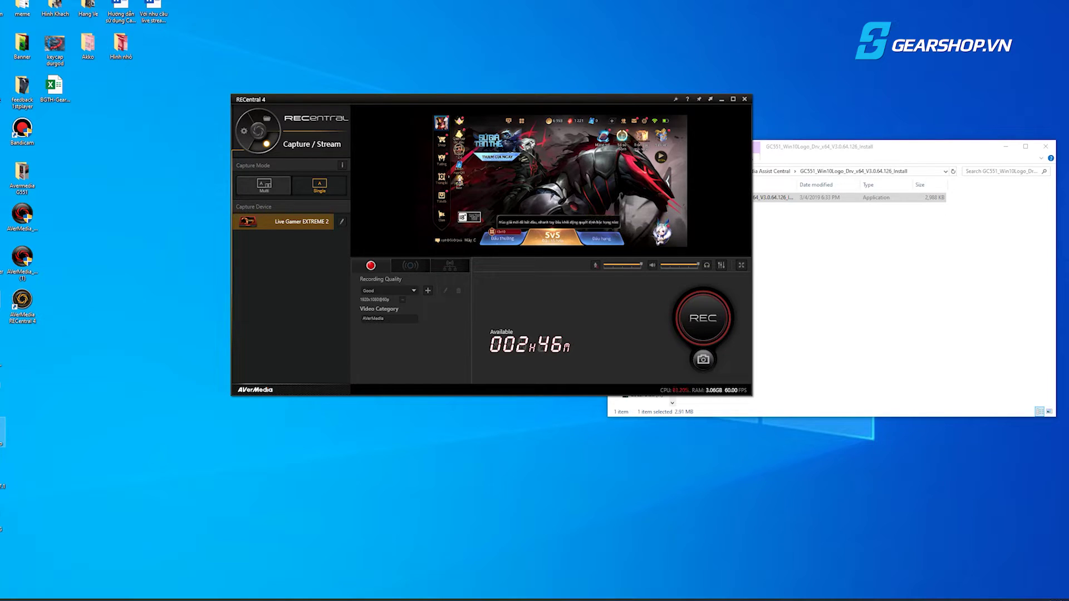
Step: Close RECentral 4 and switch to OBS Studio, postponing its offered update
left_click_drag(491, 99, 394, 98)
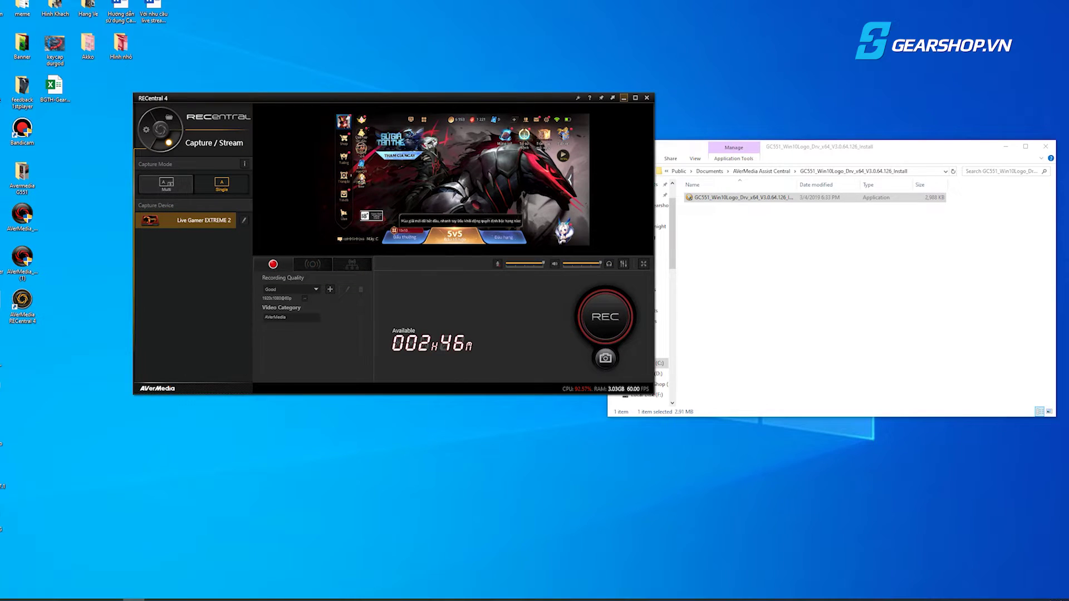
left_click(646, 97)
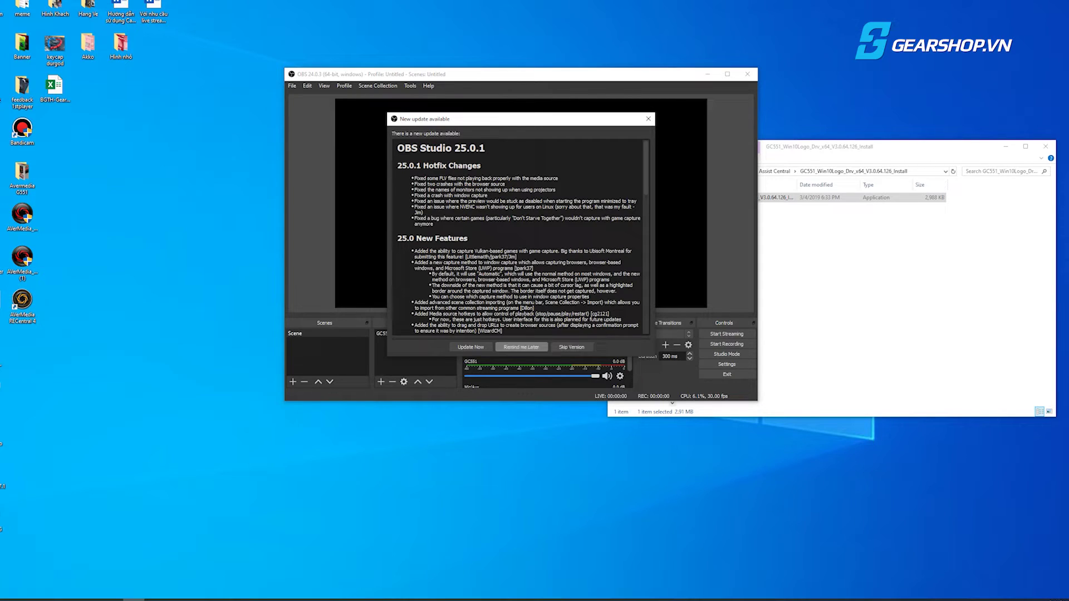
left_click(521, 347)
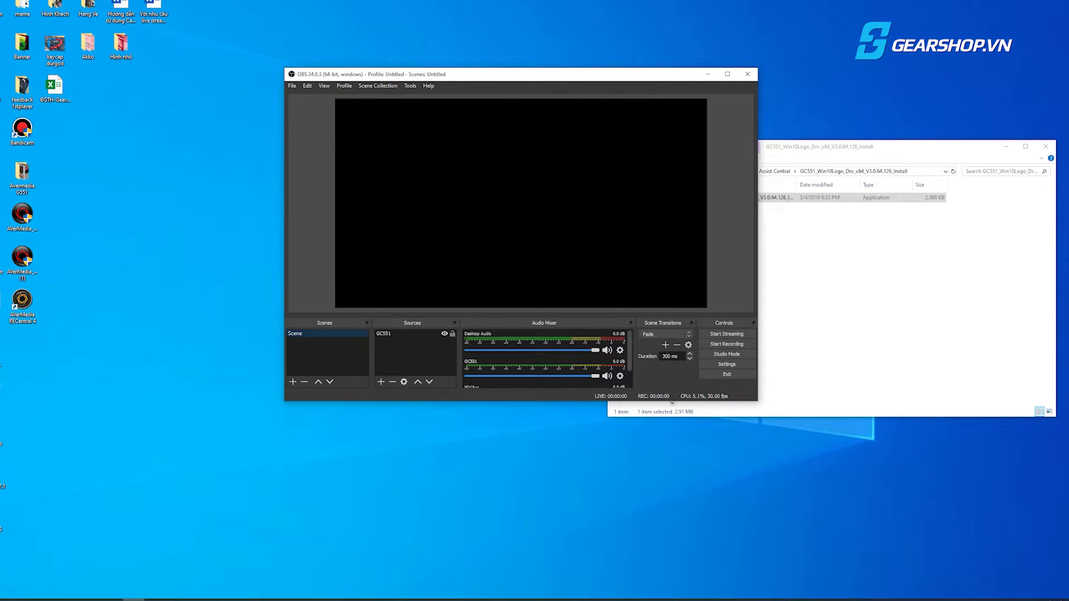
Step: Remove the existing GC551 source from the OBS scene and confirm its deletion
left_click(410, 334)
right_click(412, 334)
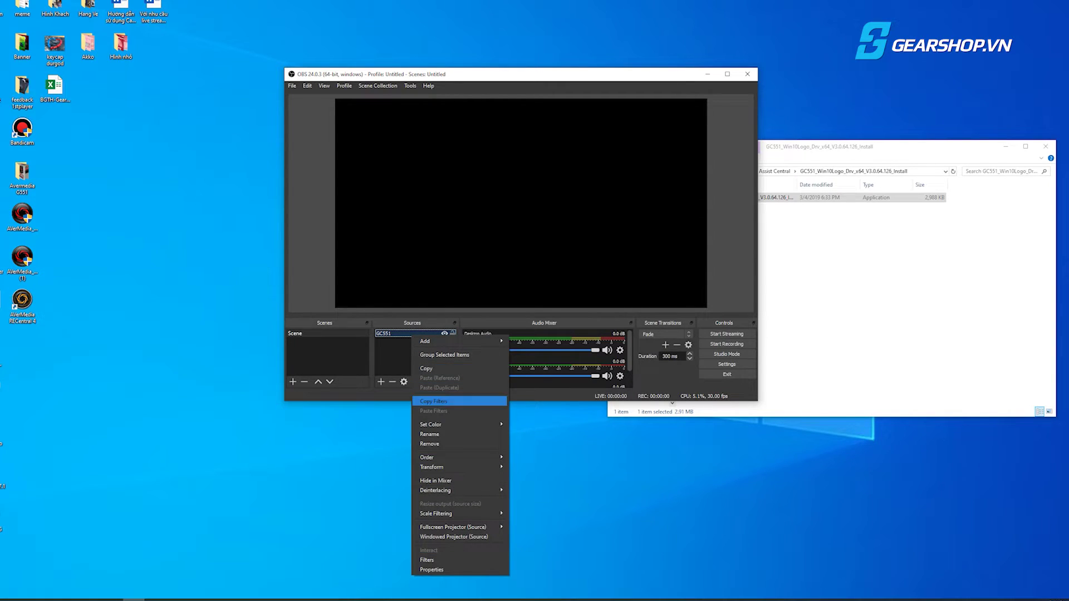
left_click(429, 443)
left_click(541, 252)
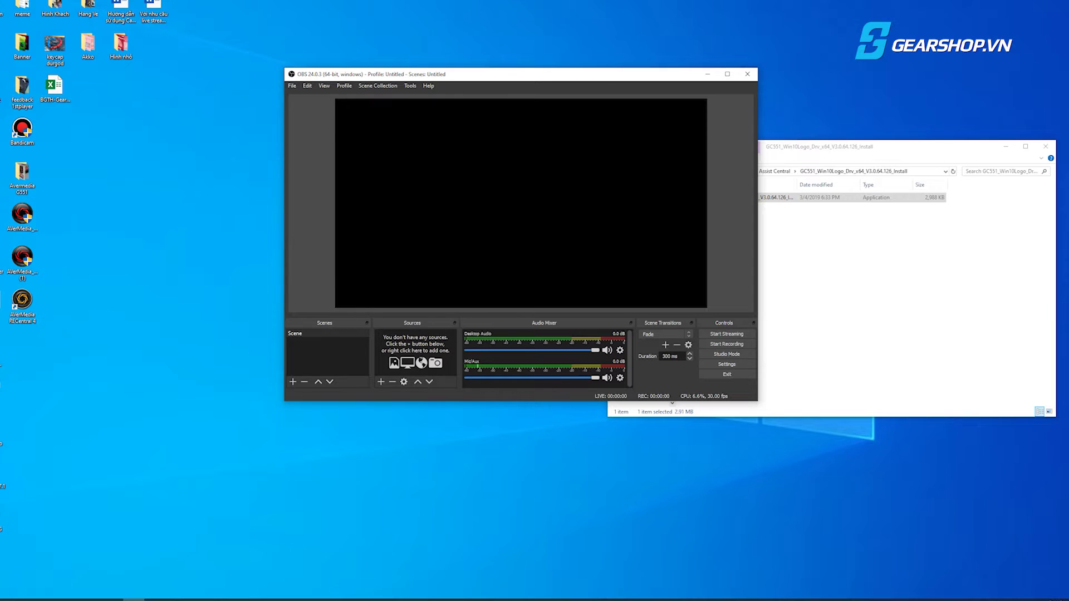
Step: Add a new Video Capture Device source named GC551 to the scene
left_click_drag(520, 74, 482, 86)
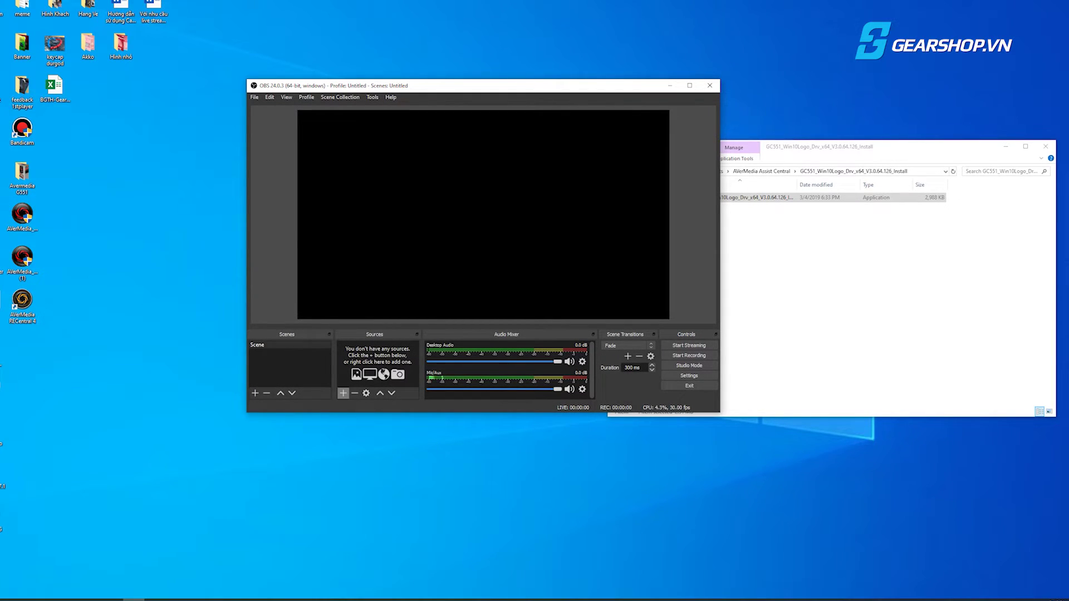
left_click(343, 393)
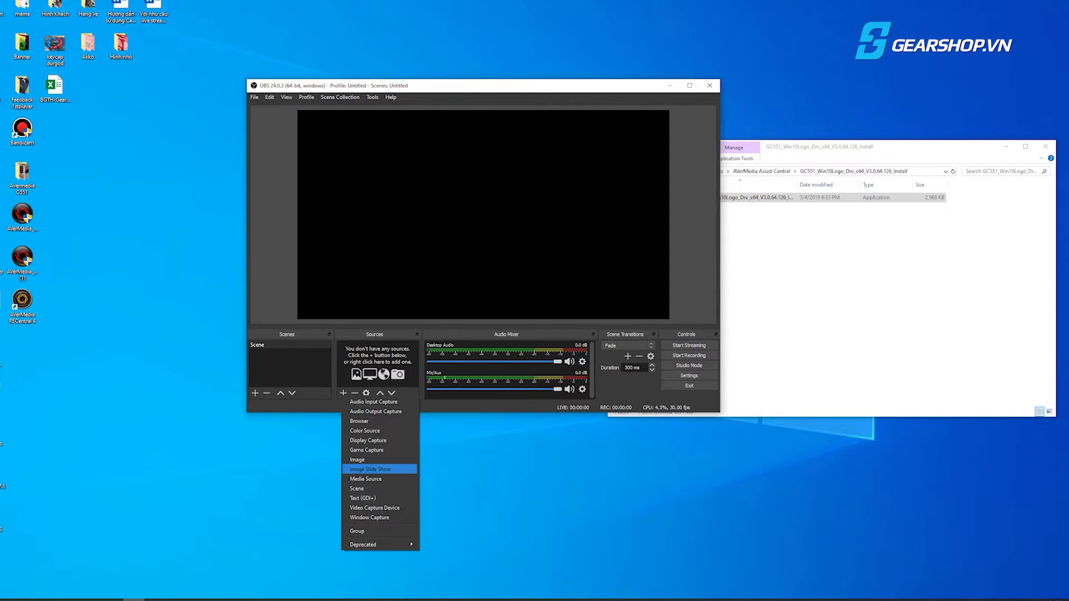
left_click(374, 508)
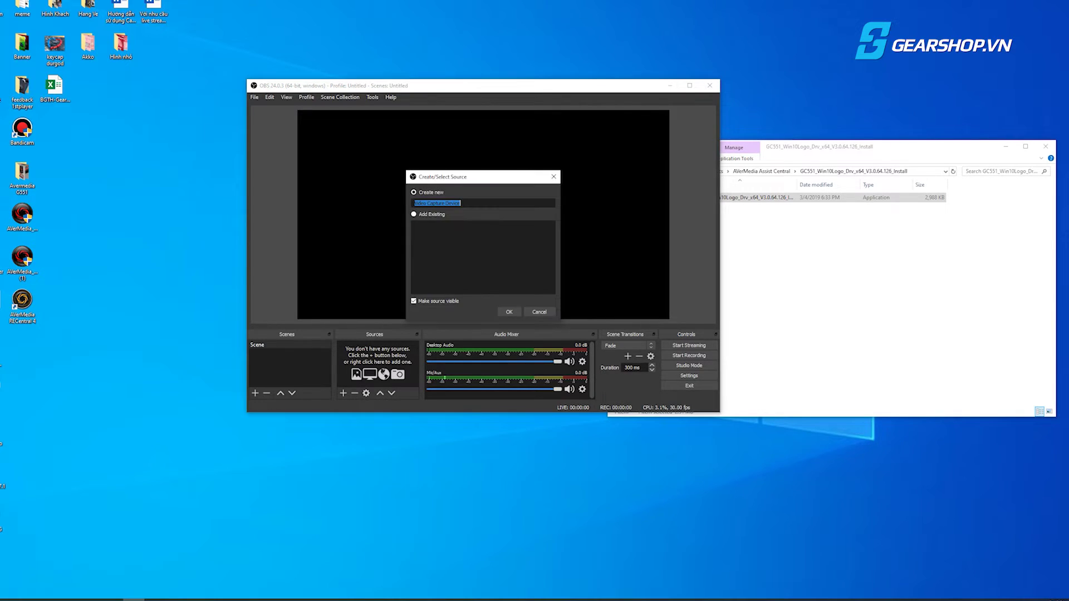
type("GC551")
key("Return")
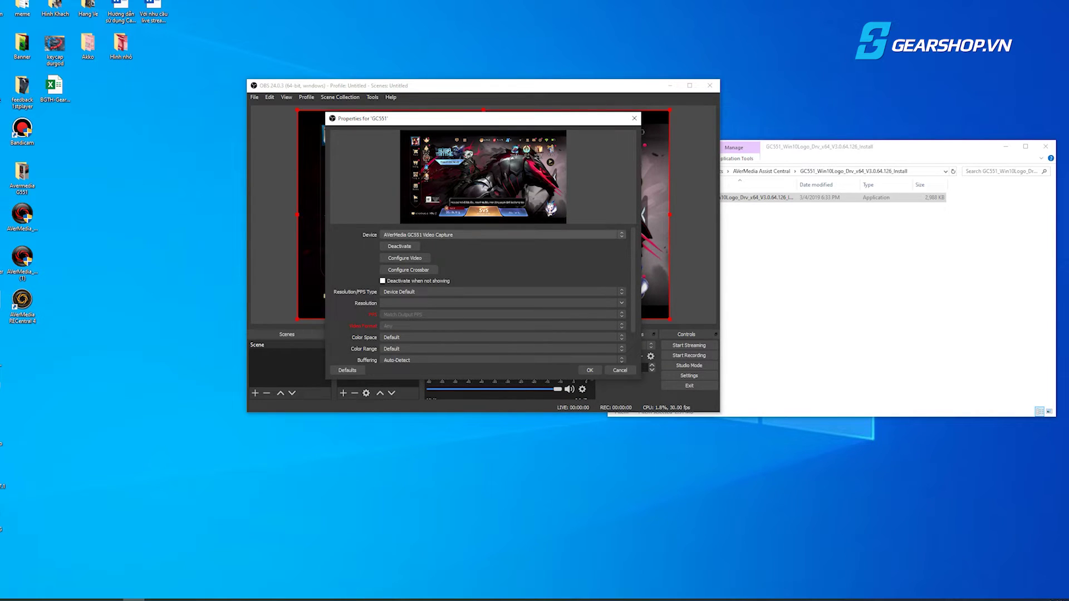
Step: Use AVerMedia GC551 Video Capture as the source's device with the default resolution and audio options, and accept the properties
left_click(502, 235)
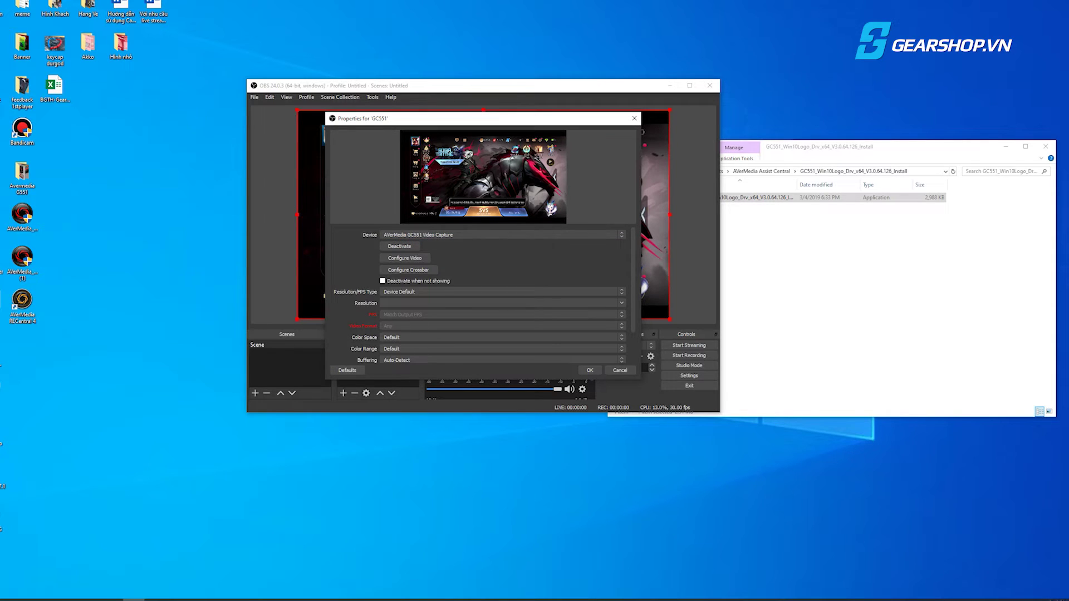
scroll(478, 295, "down", 3)
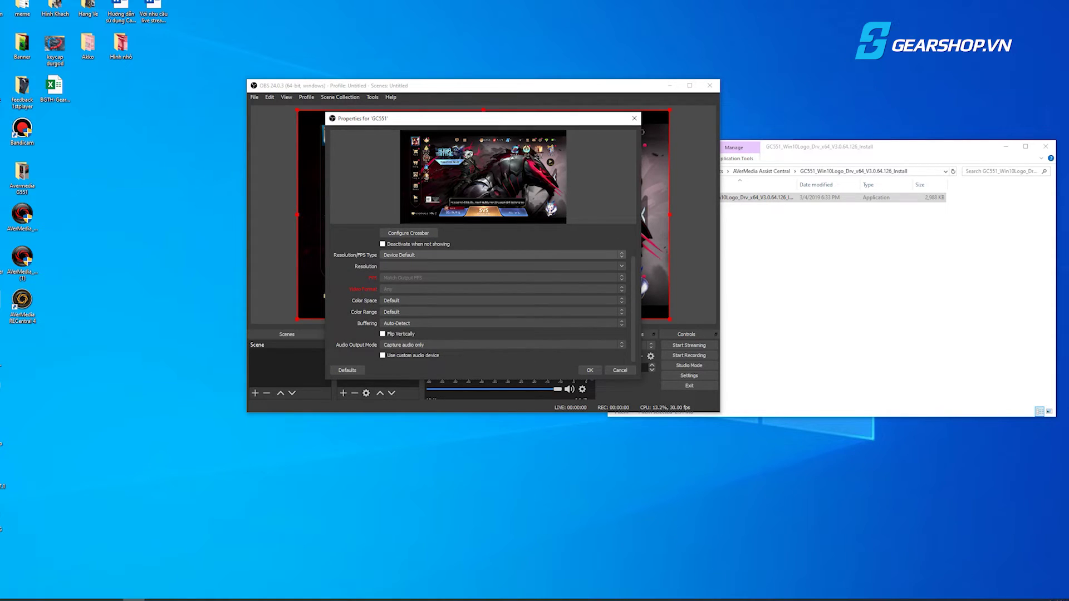
scroll(478, 295, "up", 1)
left_click(589, 370)
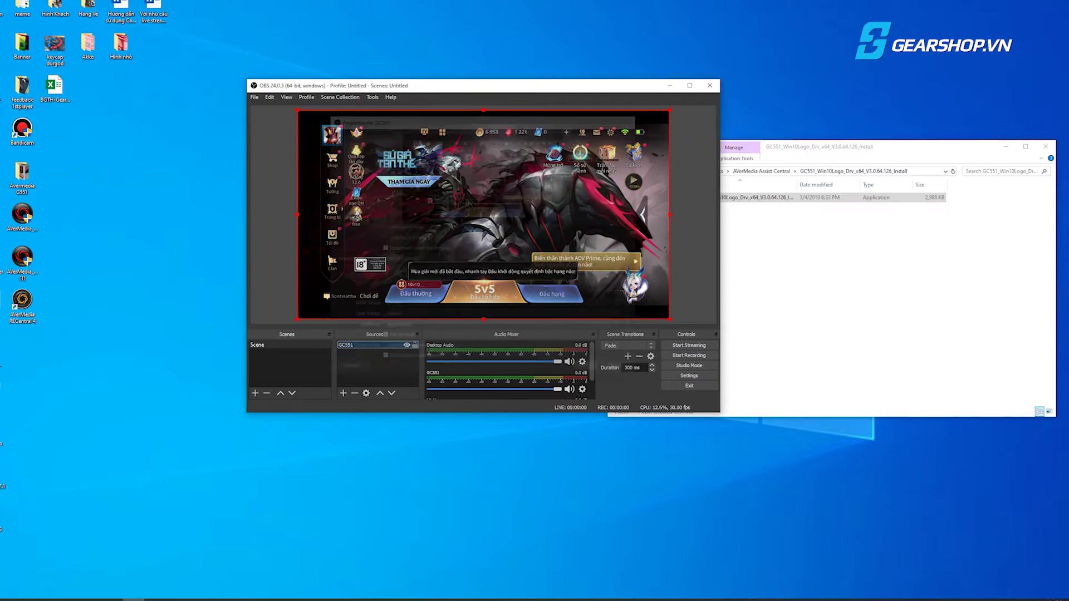
left_click_drag(483, 85, 481, 71)
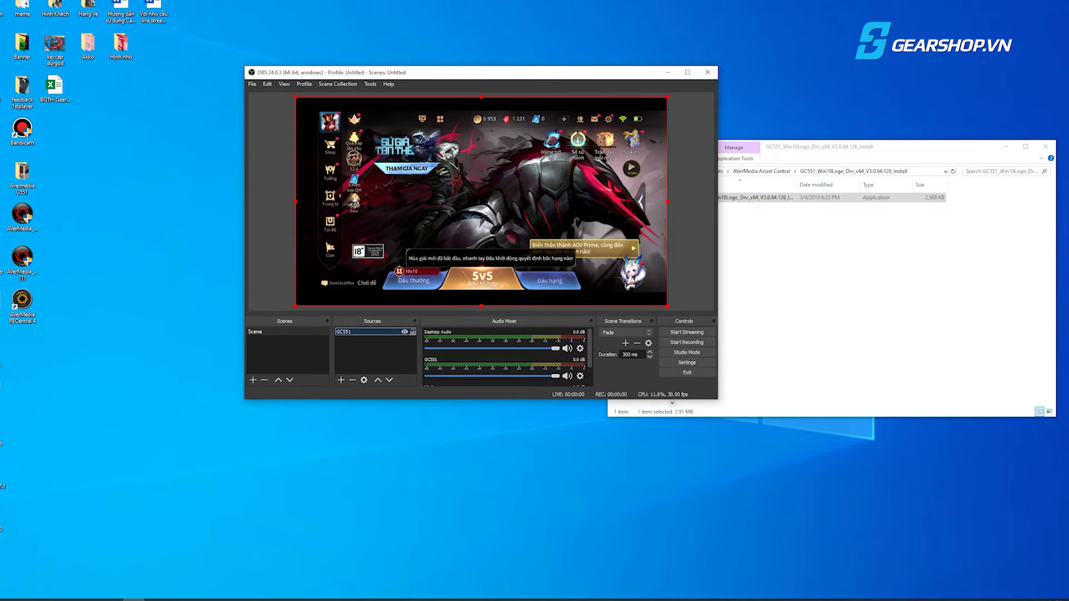